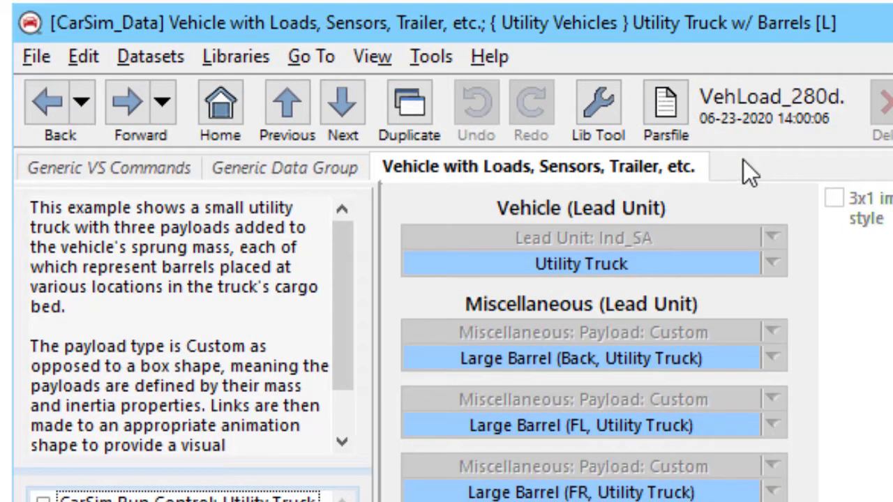
From Home, load Datasets > Quick Start Guide Example > Baseline.
click(226, 105)
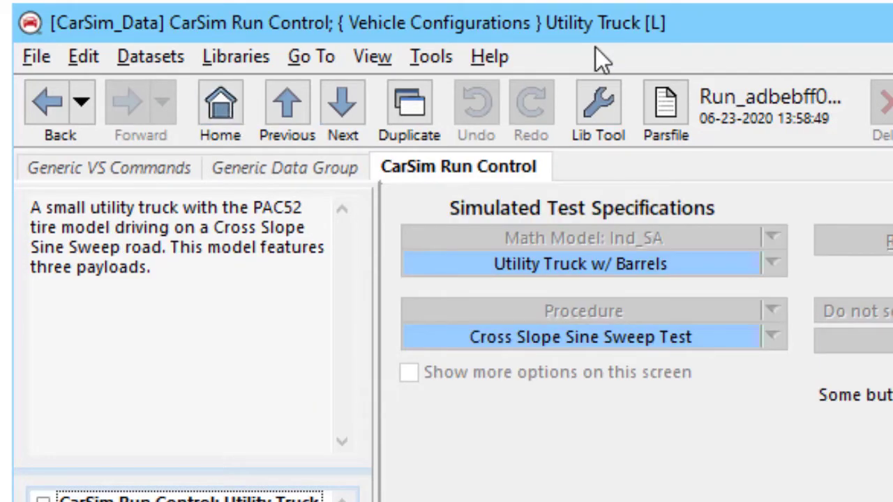
click(157, 57)
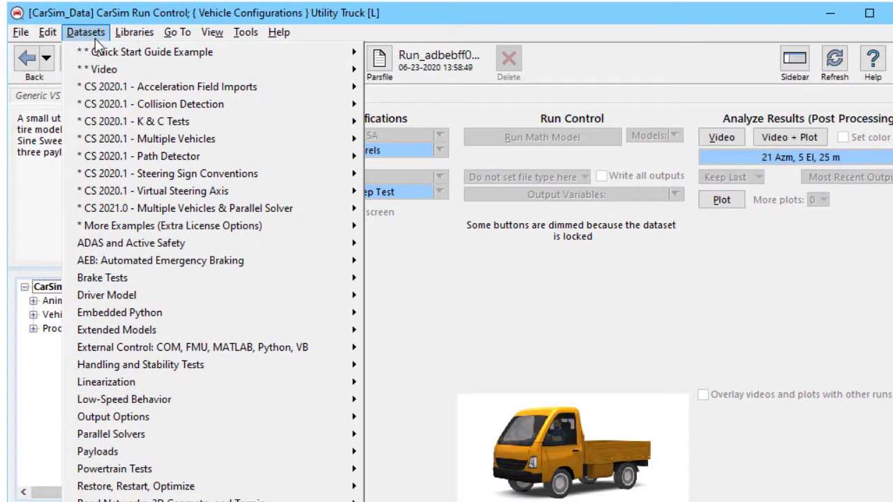
mouse_move(105, 50)
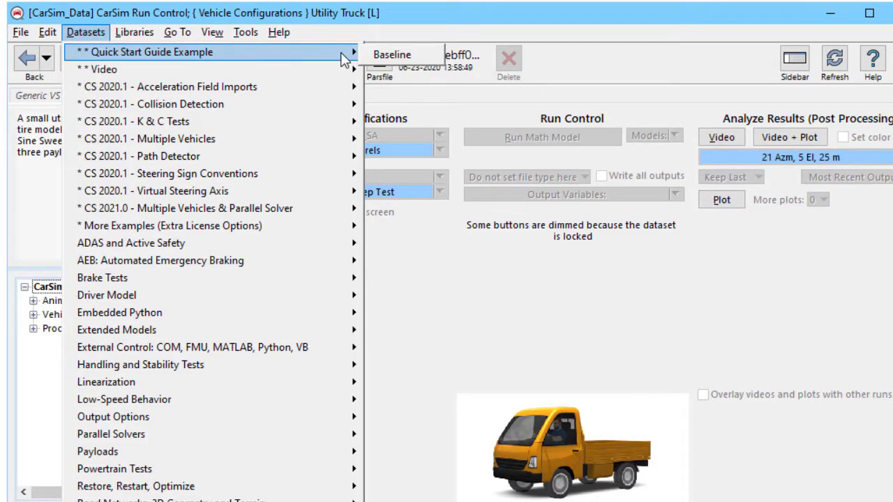
click(402, 53)
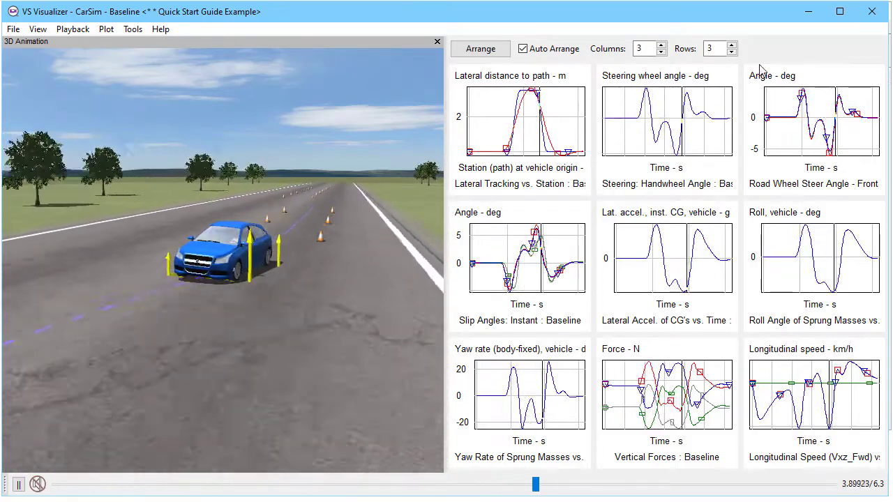
Close the results viewer, then unlock and relock the Baseline dataset.
click(873, 13)
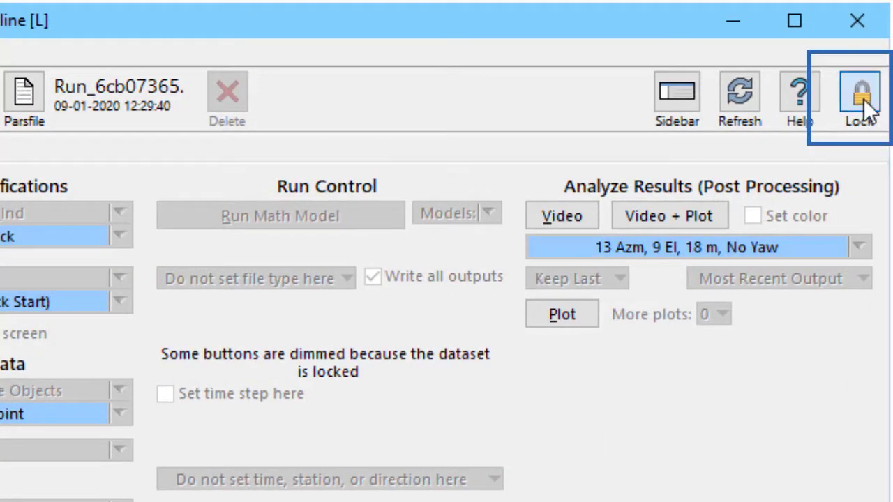
click(863, 99)
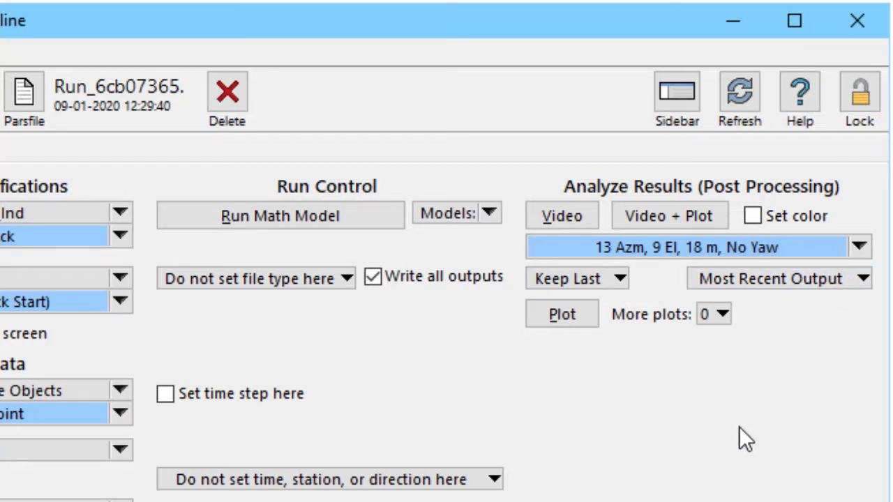
click(864, 101)
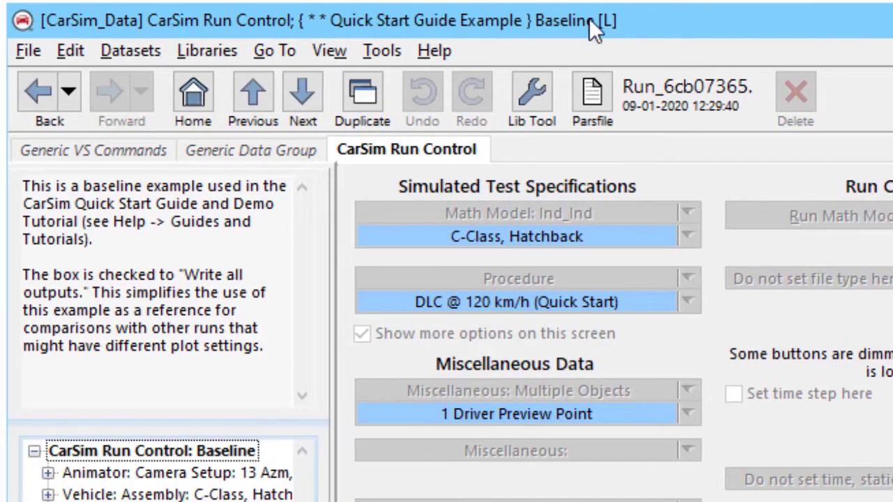
Duplicate the Baseline dataset under the title 'Baseline #1'.
click(358, 95)
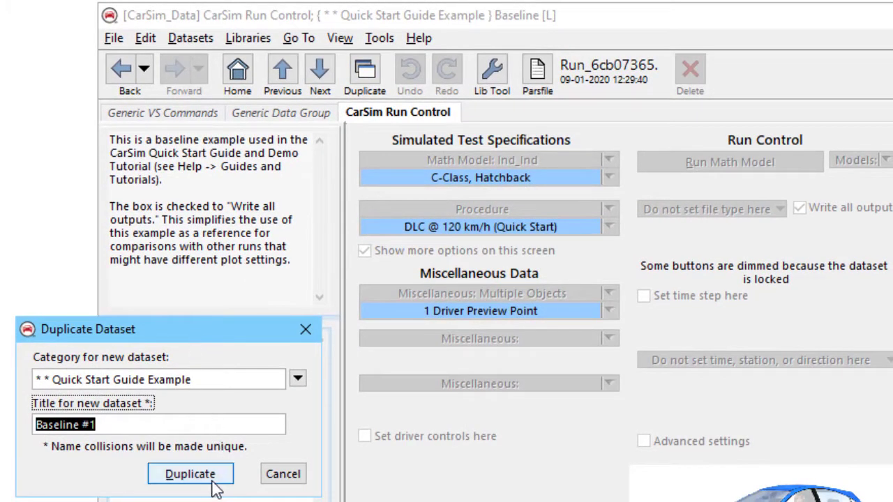
click(191, 475)
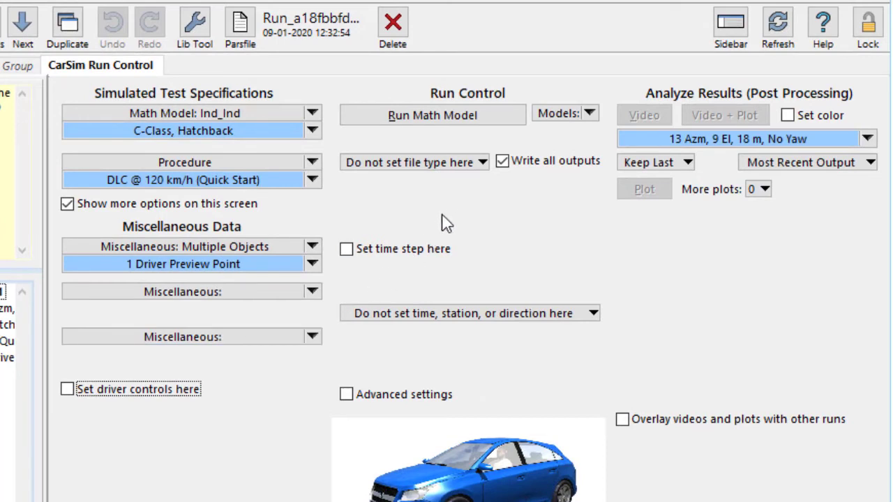
Enable driver controls on Baseline #1 with a constant target speed of 50 km/h.
double_click(537, 165)
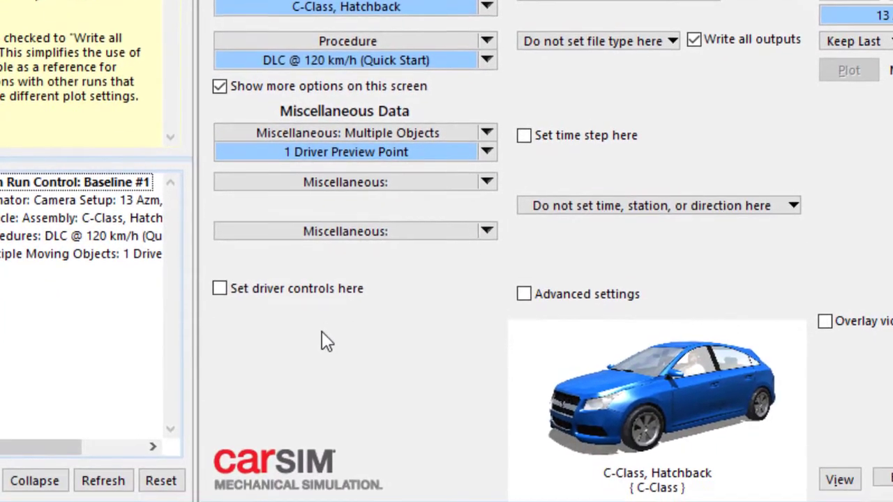
click(308, 289)
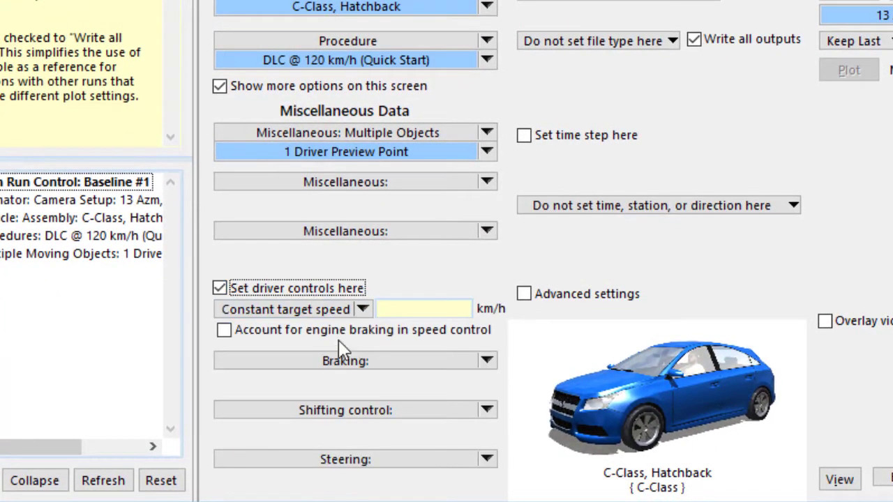
click(335, 313)
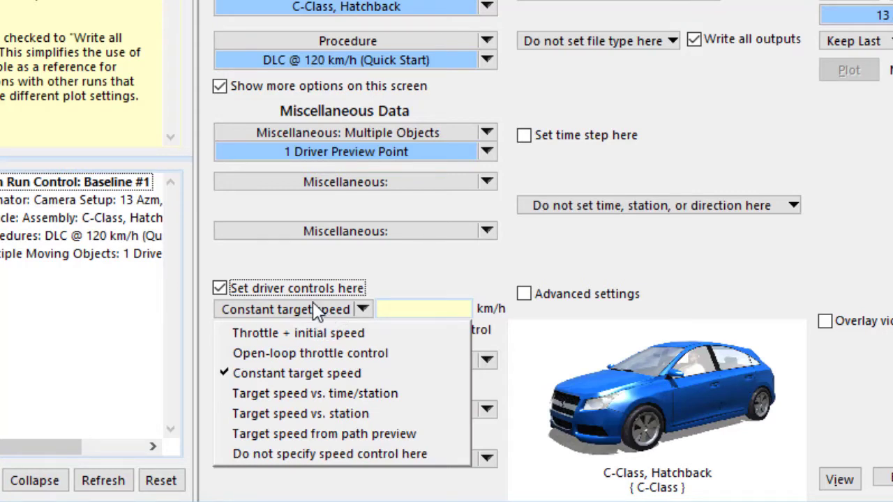
click(405, 262)
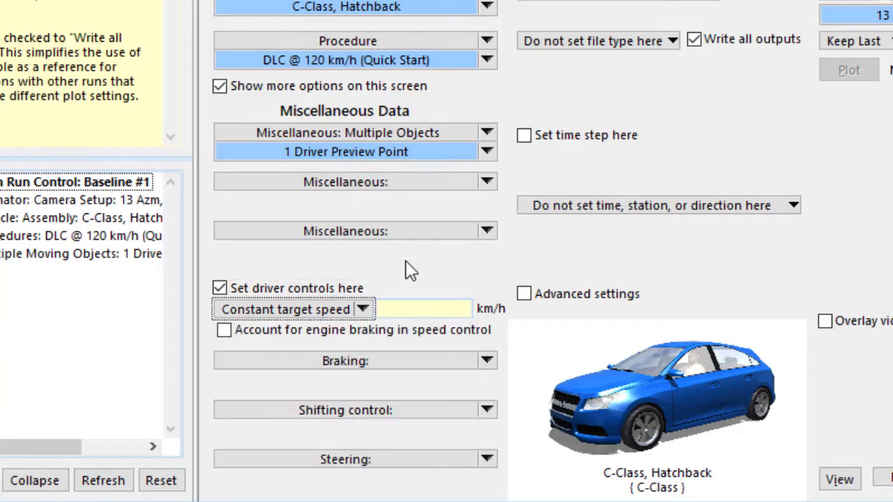
click(418, 312)
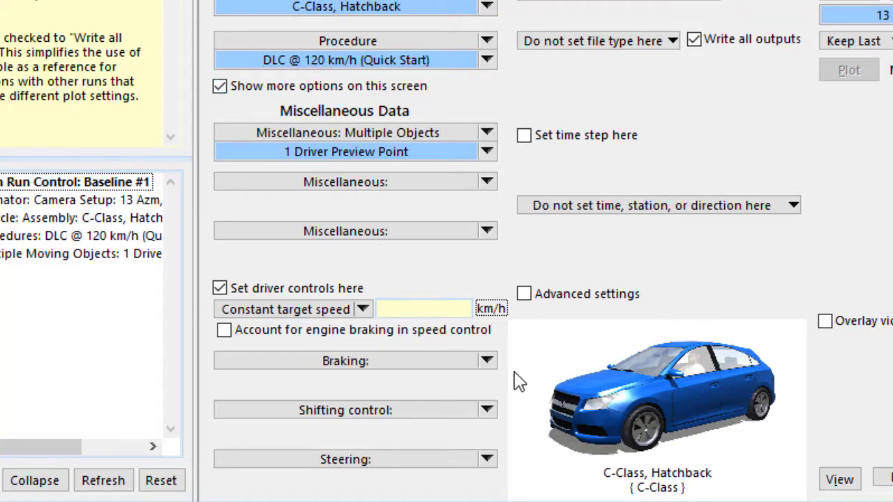
text(50)
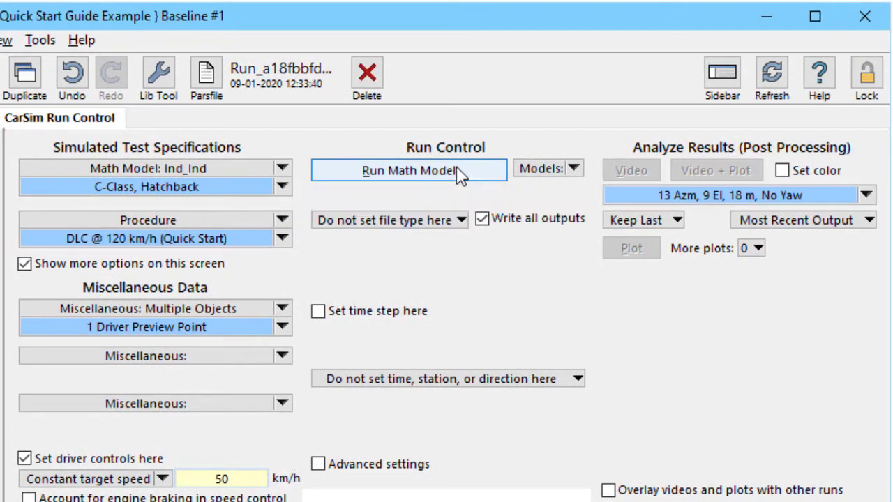
Run the Baseline #1 math model, view Video + Plot, and enlarge the Longitudinal speed plot.
click(460, 174)
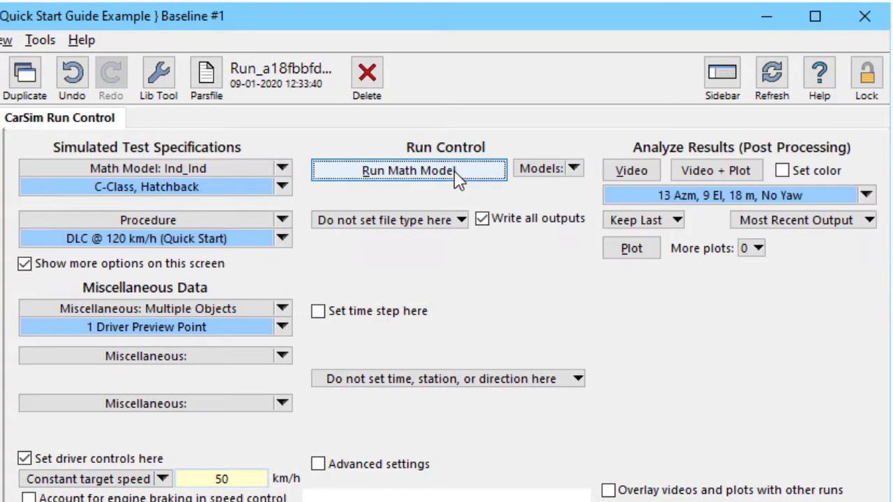
click(722, 170)
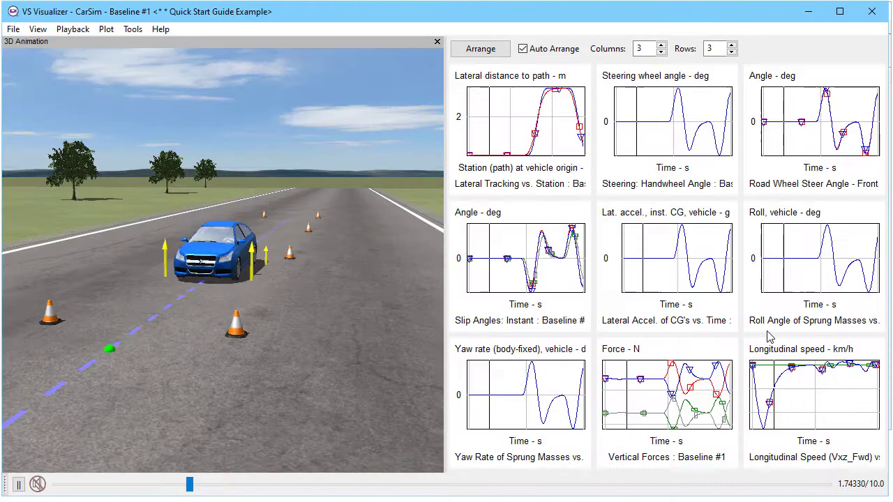
click(799, 397)
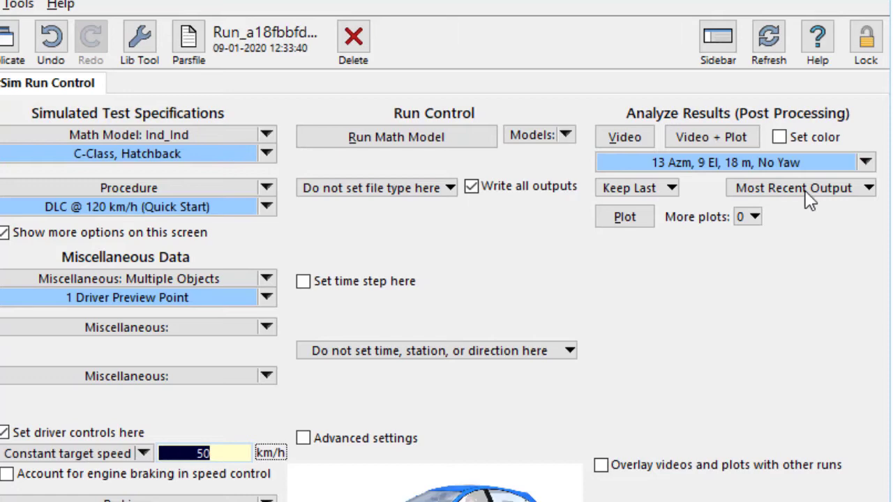
Give the Baseline #1 results a custom red plot colour.
click(818, 140)
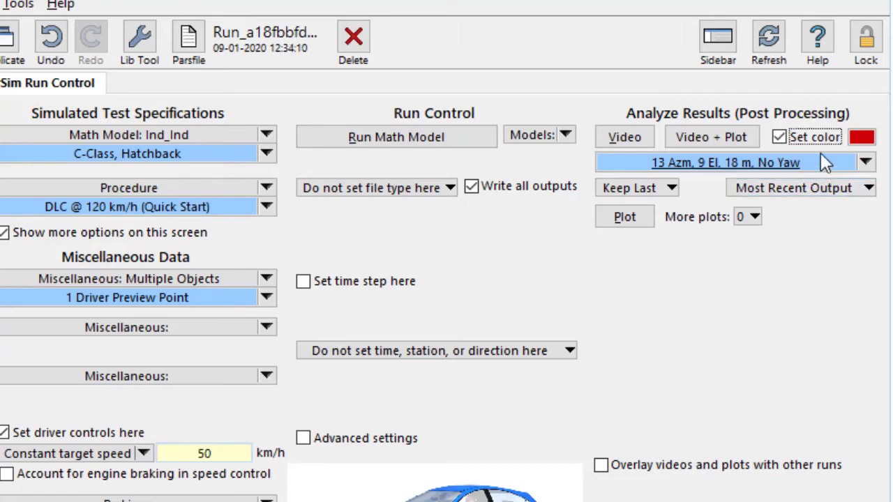
click(865, 140)
click(852, 300)
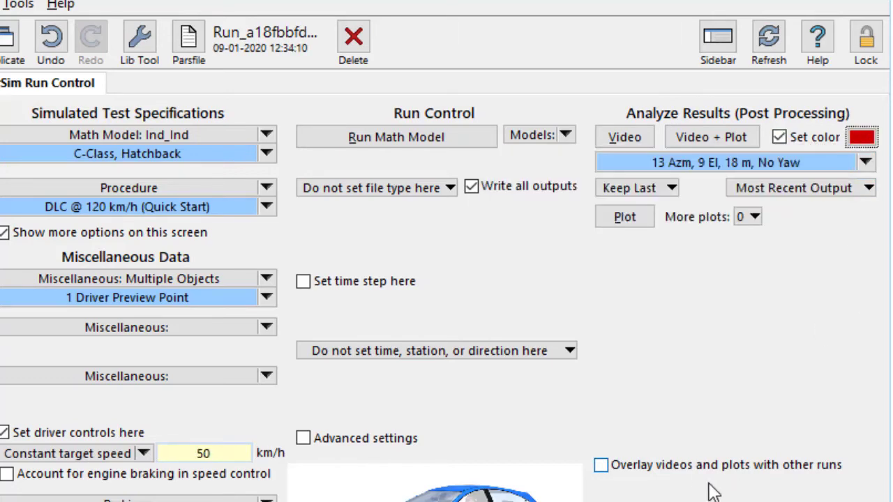
Overlay the original Baseline run, play Video + Plot, then rewind and rotate to compare both cars.
click(689, 474)
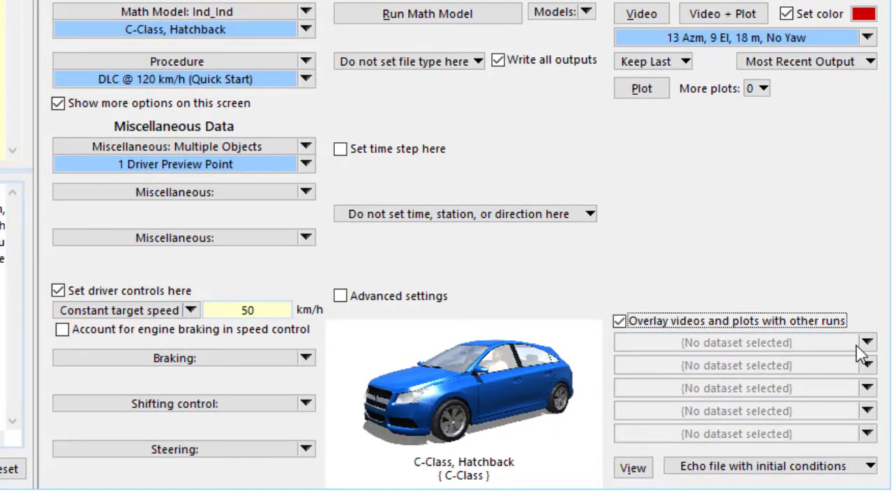
click(867, 343)
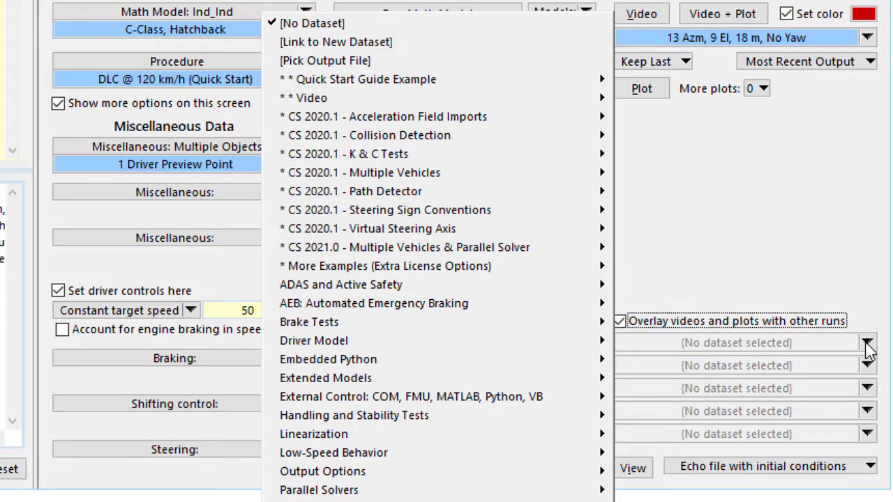
mouse_move(496, 81)
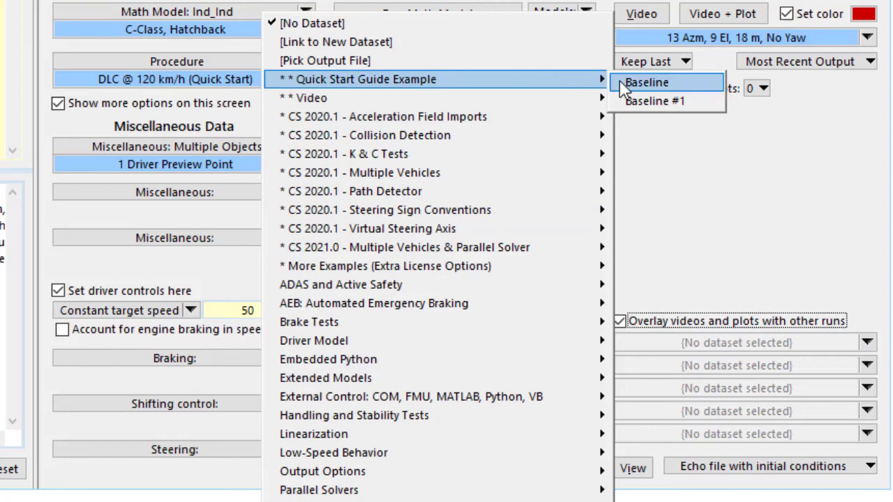
click(642, 82)
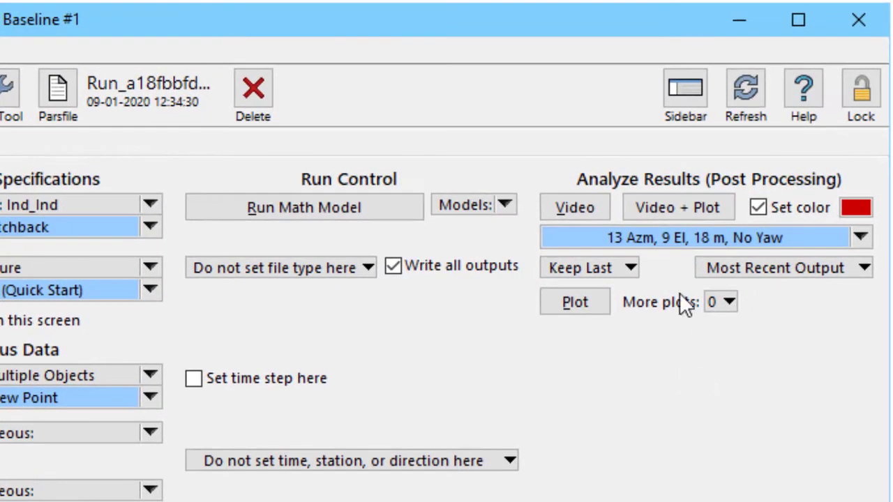
click(647, 209)
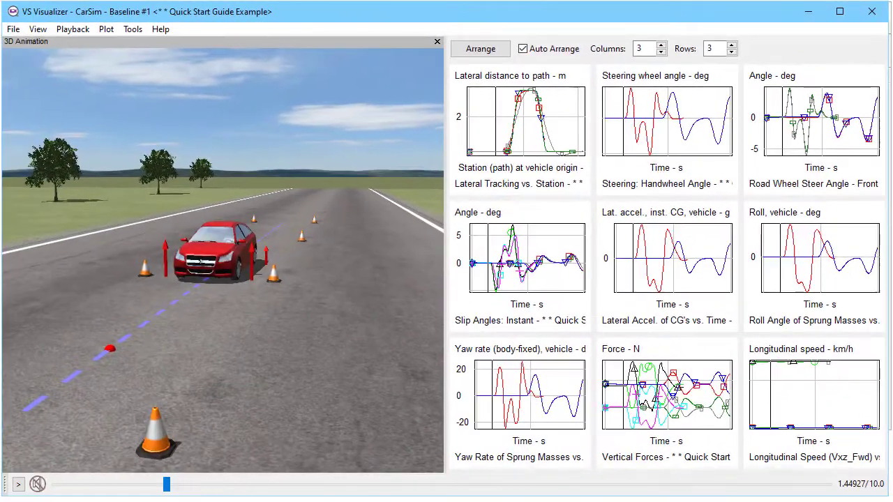
drag(165, 484, 87, 449)
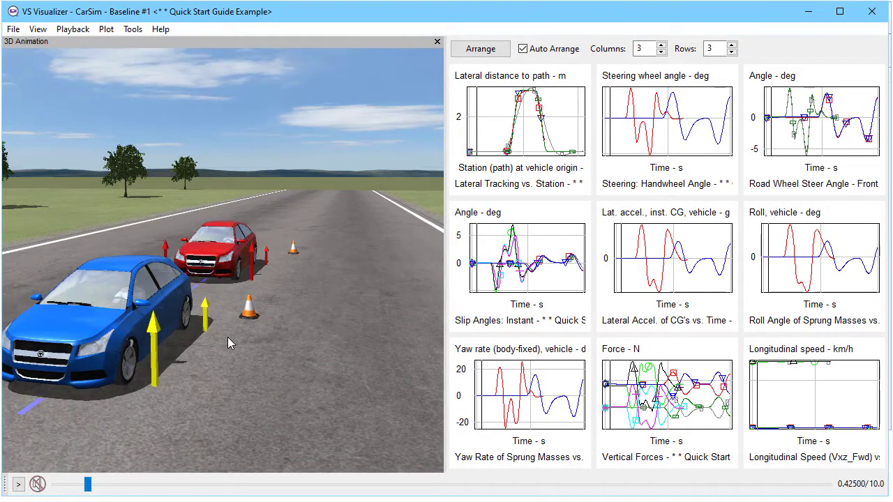
drag(227, 337, 233, 308)
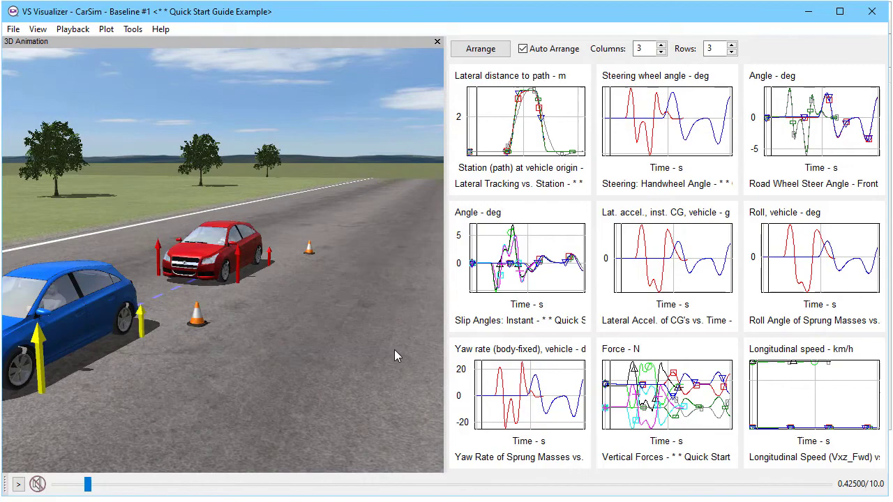
Close the viewer and select the initial-conditions echo file as the file to view.
click(872, 12)
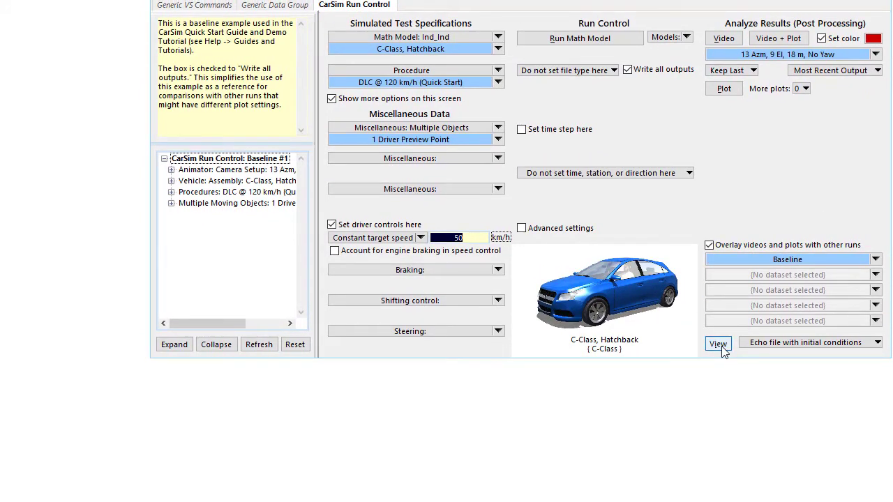
click(768, 344)
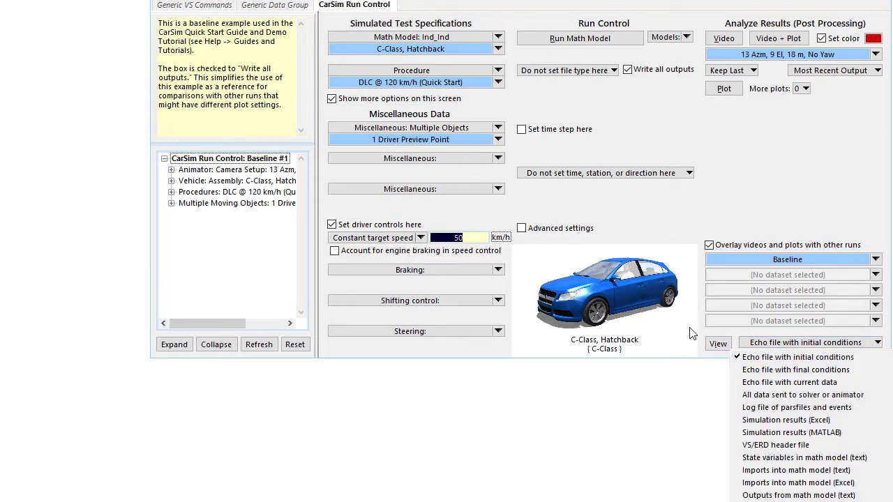
click(719, 341)
Open the initial-conditions echo file LastRun_ECHO.PAR in ConTEXT, then close it.
click(719, 344)
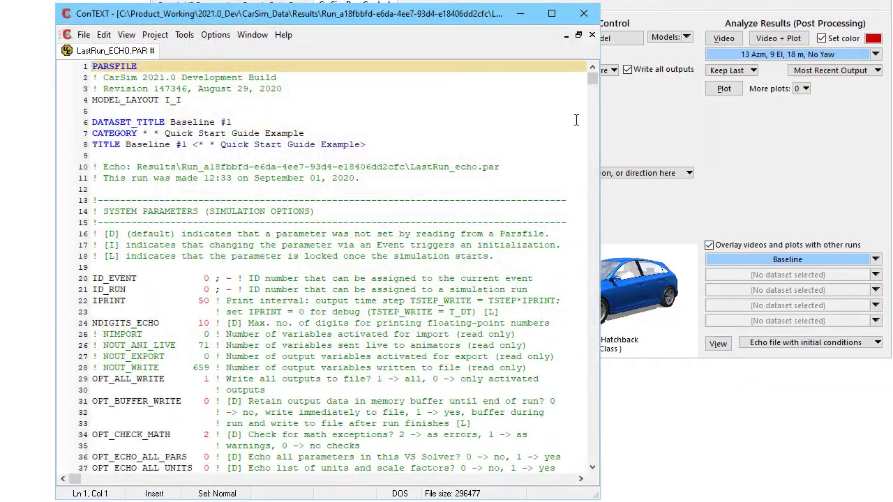
mouse_move(592, 76)
mouse_down()
mouse_move(592, 140)
mouse_move(586, 70)
mouse_up()
click(584, 15)
Open the final-conditions echo file LastRun_END.PAR and scroll through it to the end.
click(792, 345)
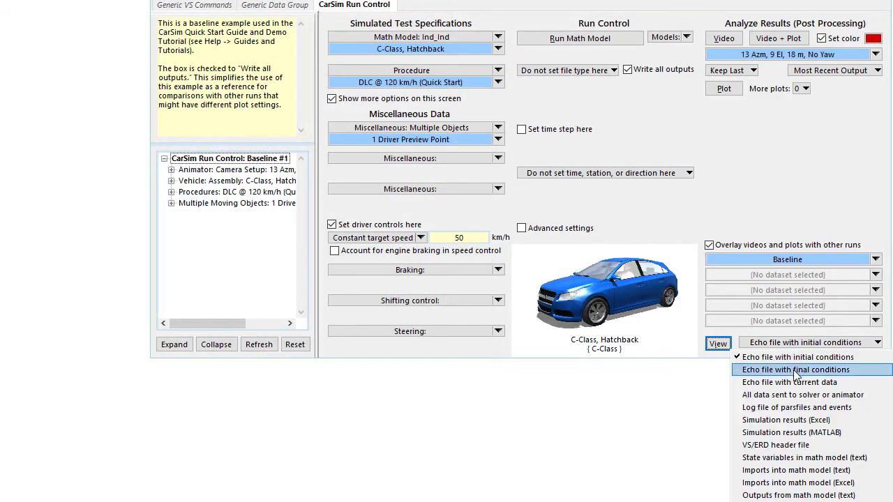
click(795, 370)
click(719, 343)
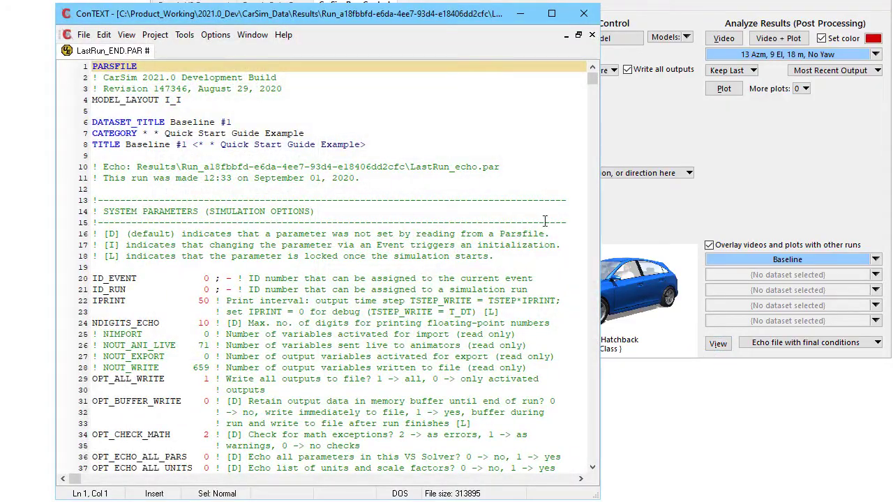
drag(595, 81, 592, 457)
scroll(171, 233, up, 4)
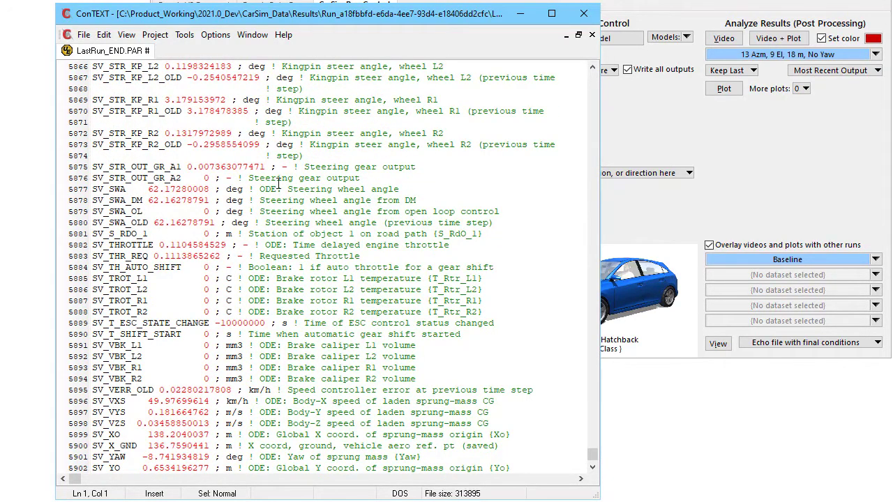
scroll(370, 216, up, 5)
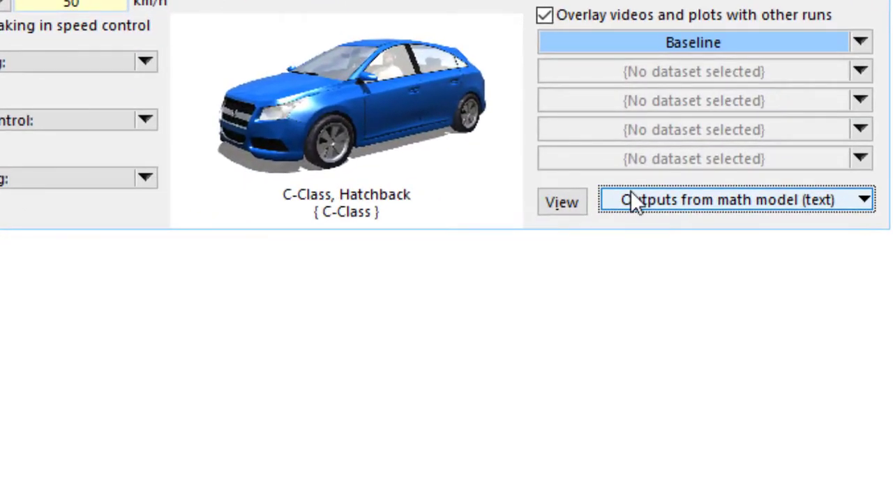
click(631, 200)
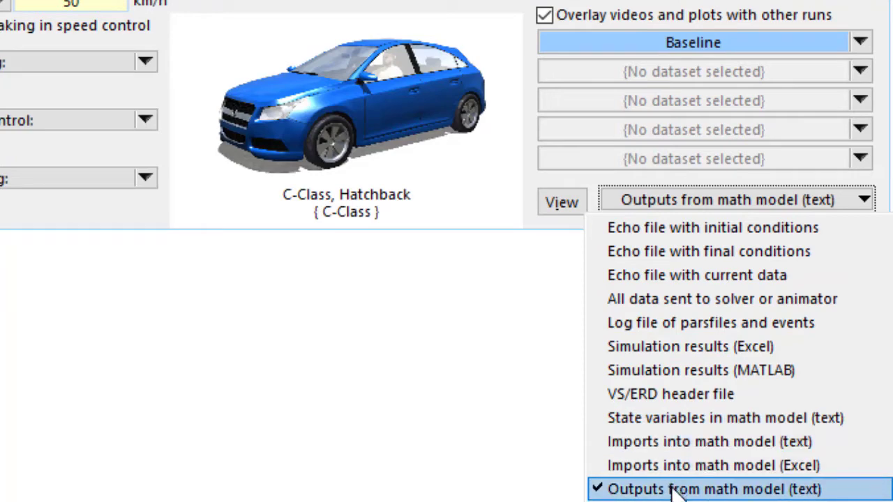
click(469, 476)
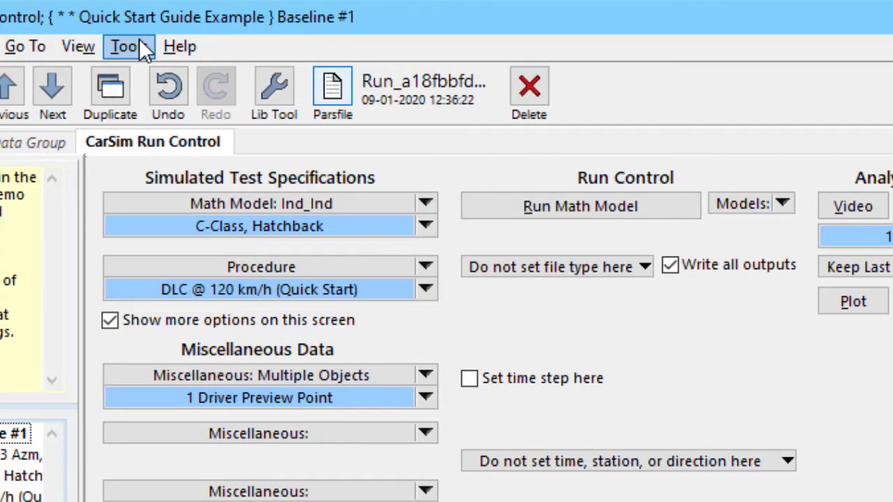
click(179, 46)
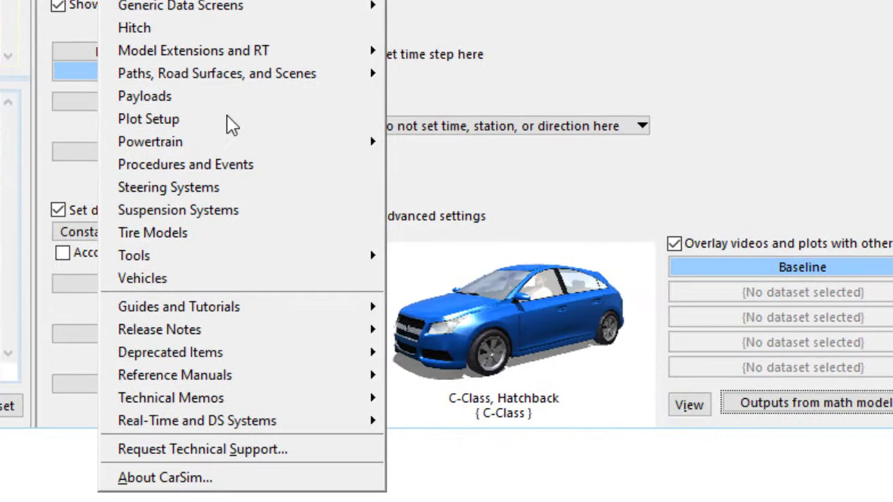
mouse_move(241, 305)
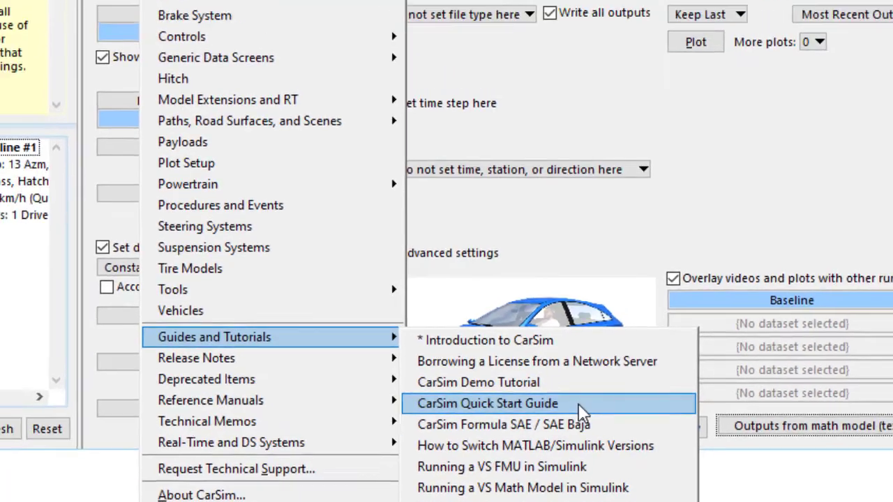
click(574, 386)
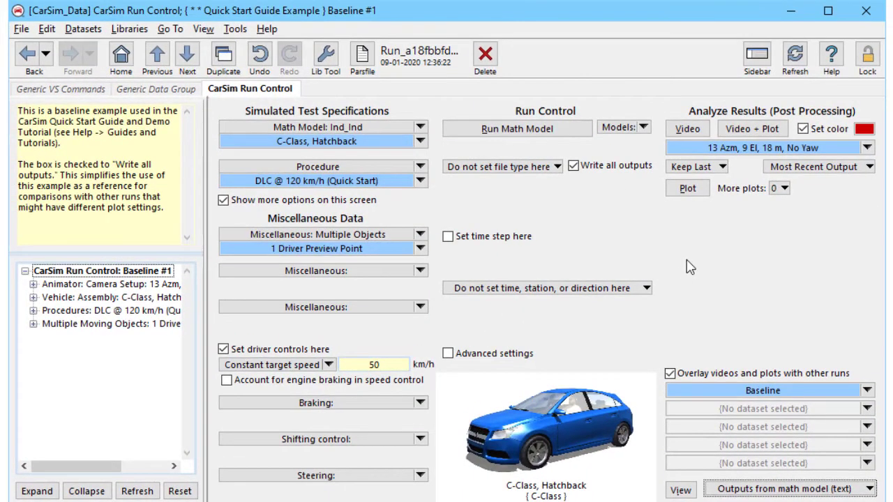